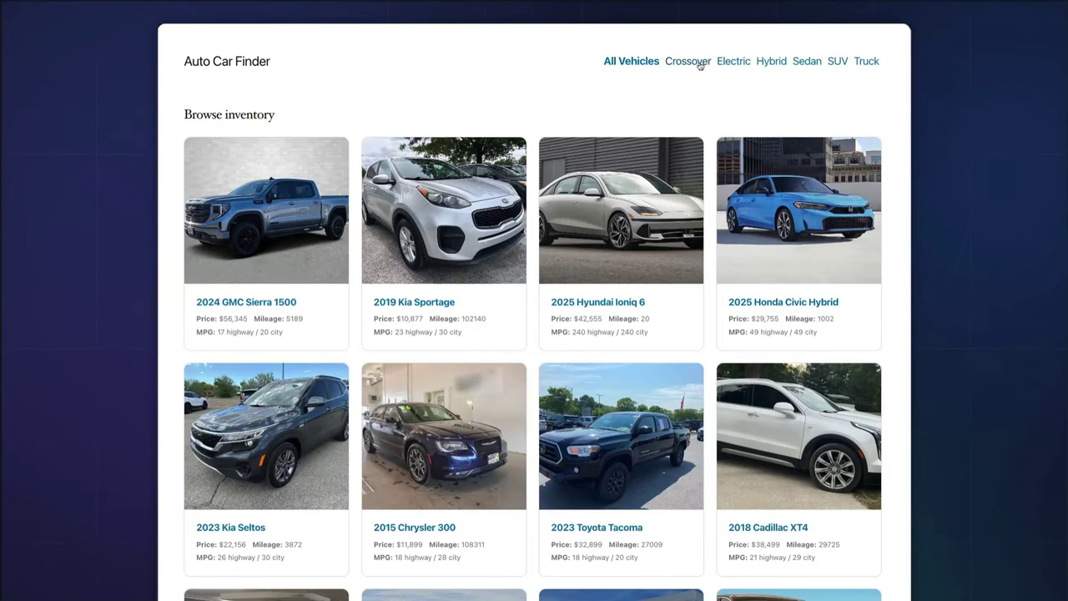
Show only the SUV listings in the Auto Car Finder inventory and scroll through them.
click(836, 64)
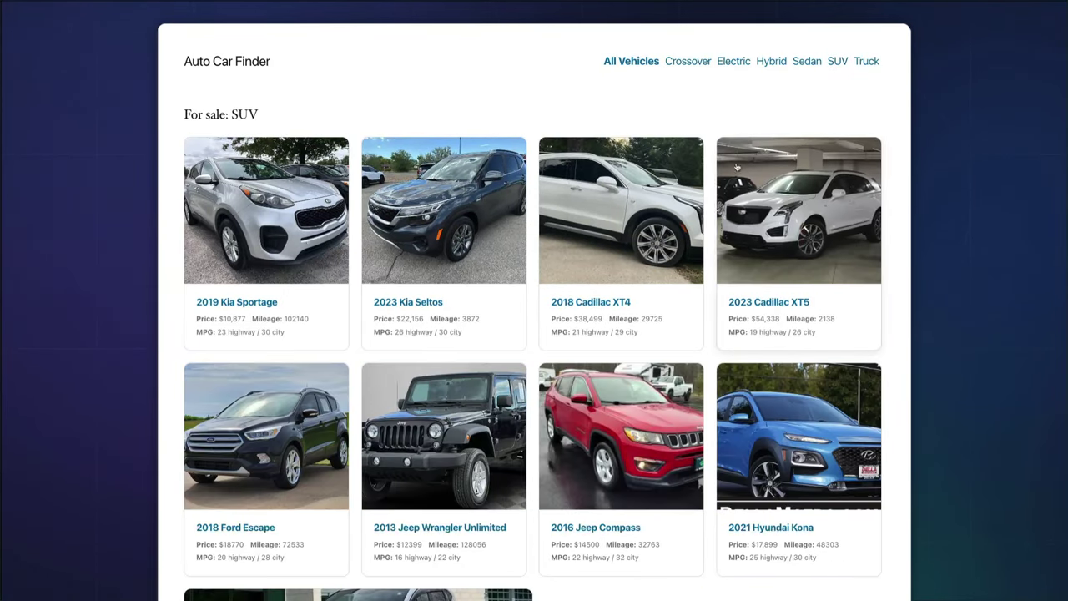
scroll(459, 409, down, 1)
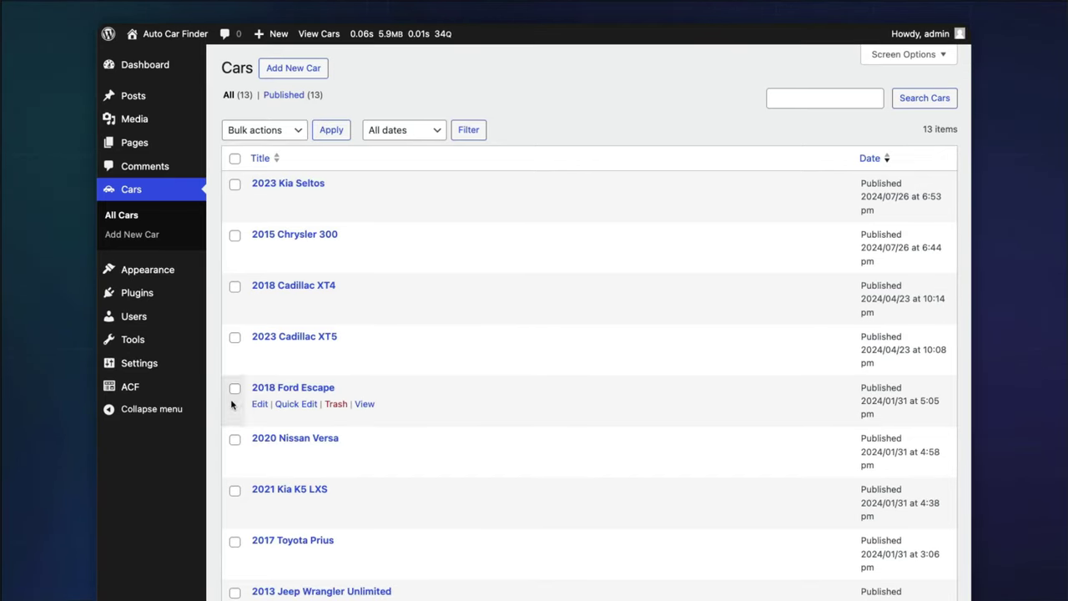
Start a new taxonomy from the ACF Taxonomies list.
mouse_move(171, 396)
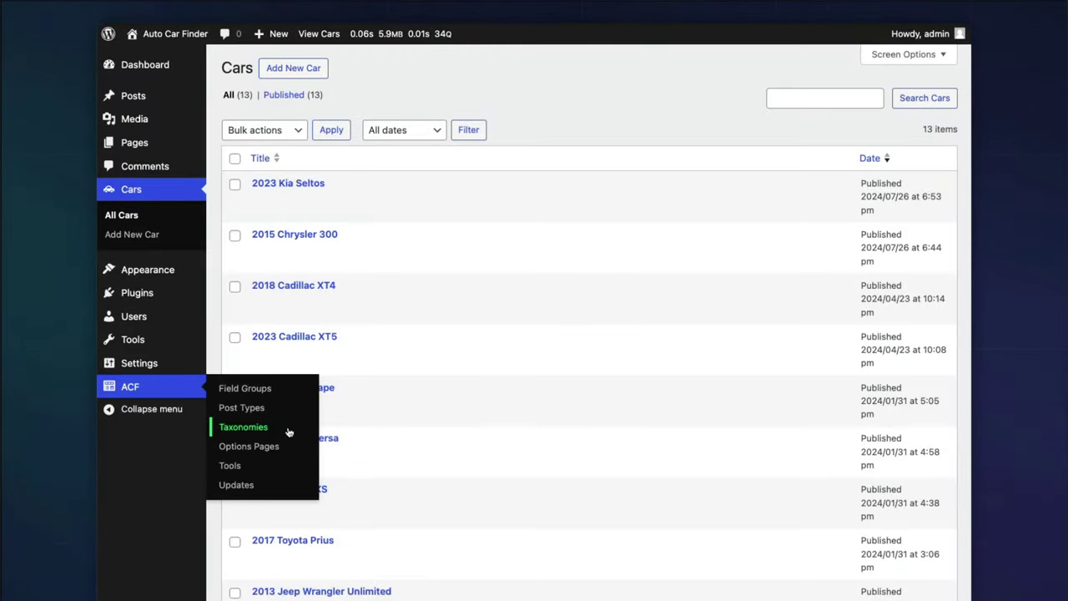
click(287, 431)
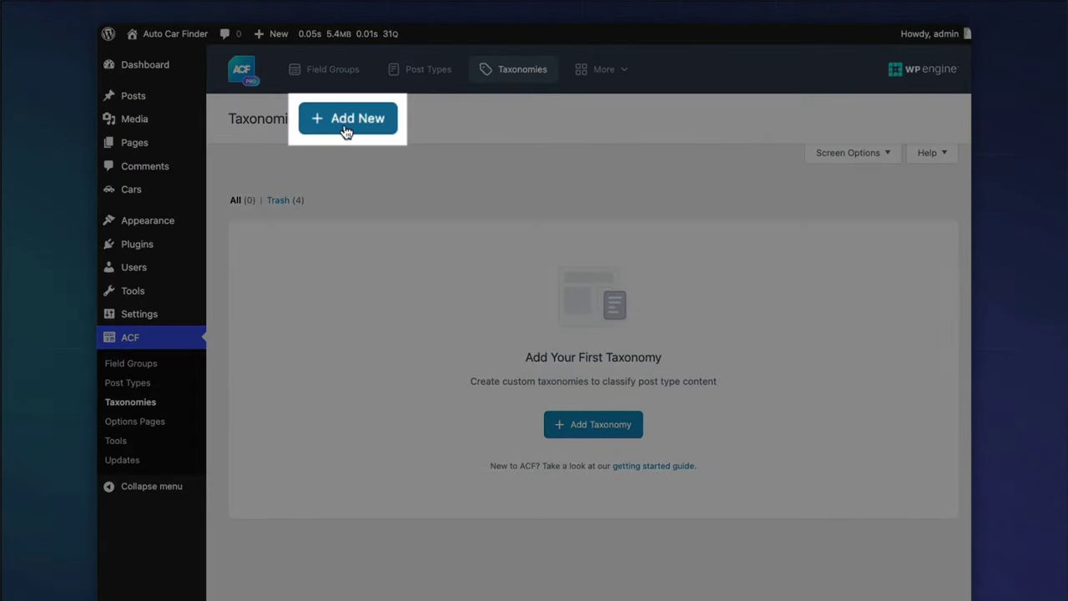
click(346, 132)
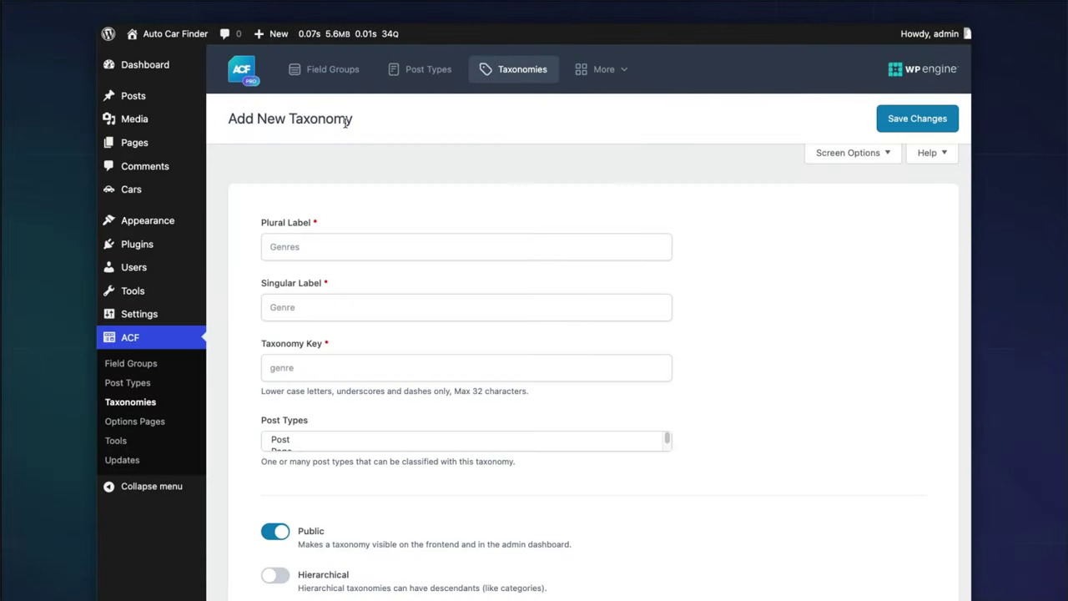
Label it Manufacturers / Manufacturer with key manufacturer and attach it to the Car post type.
click(373, 253)
text(Manuf)
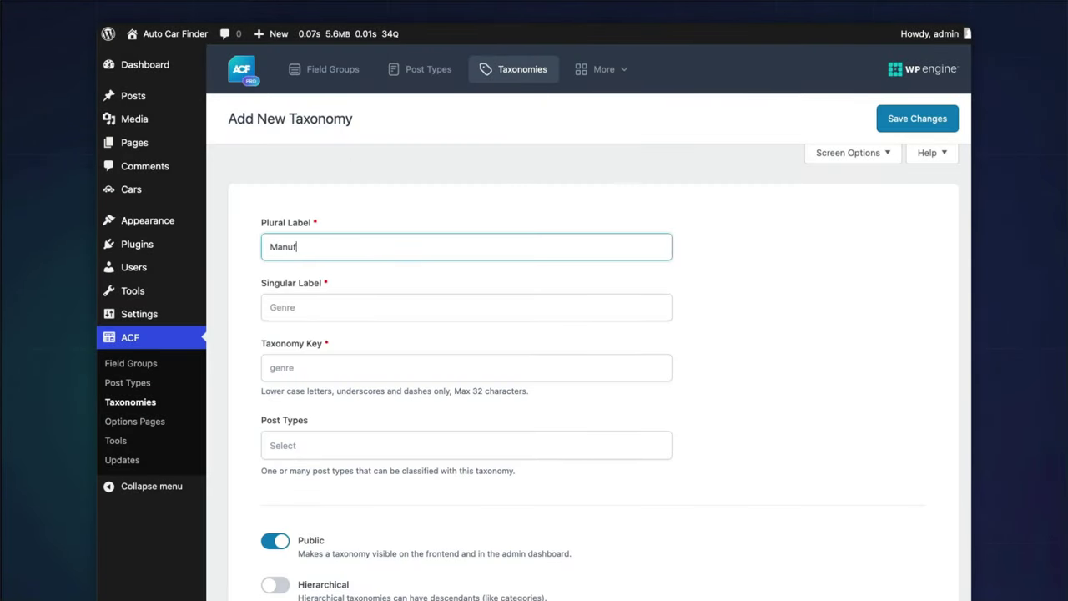
text(acturers)
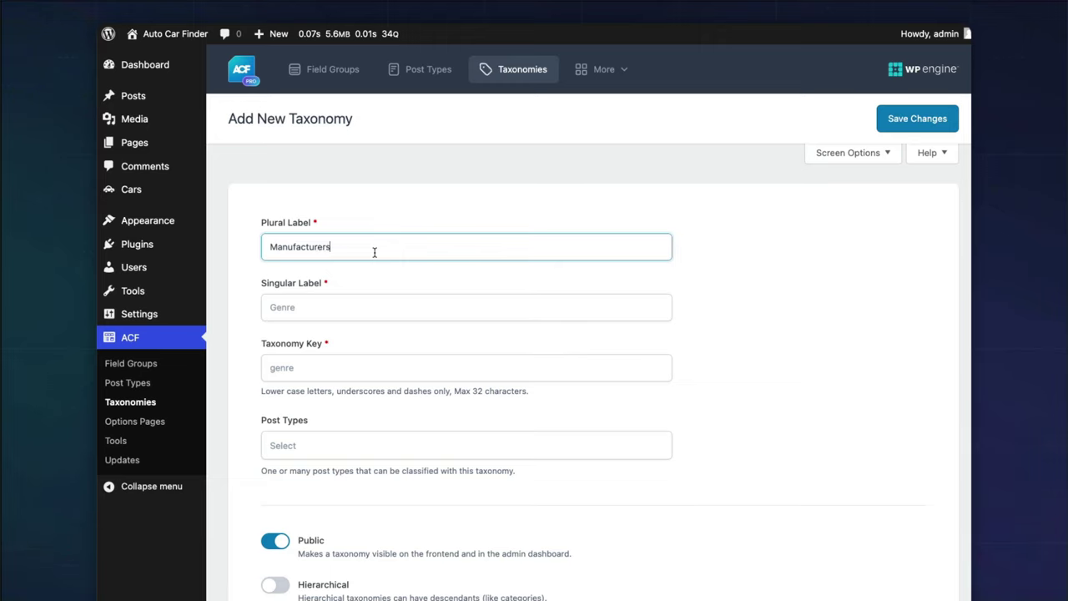
key(Tab)
text(Ma)
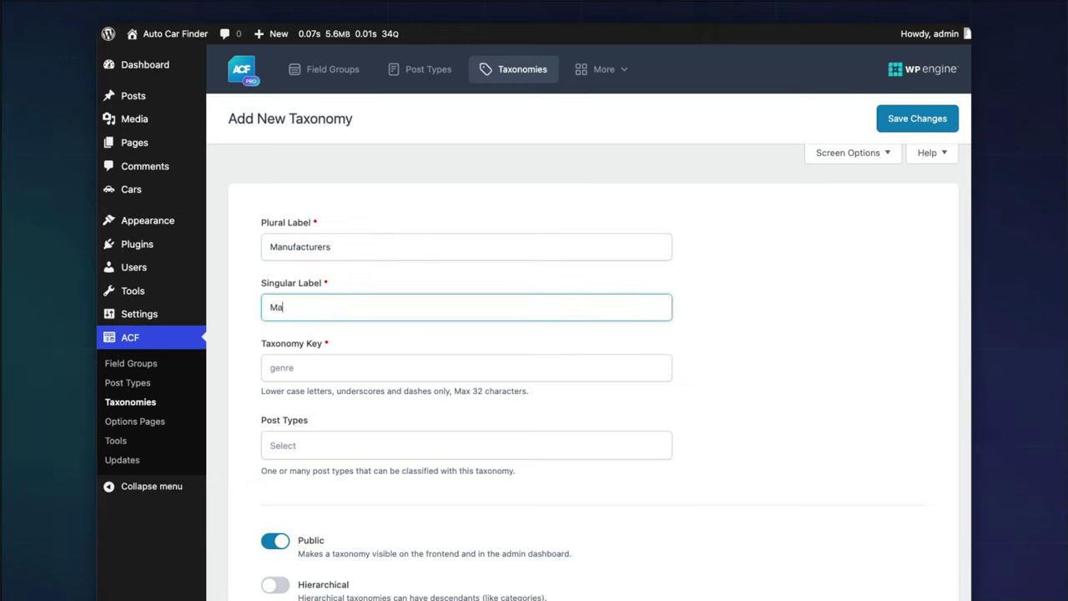
text(nufacturer)
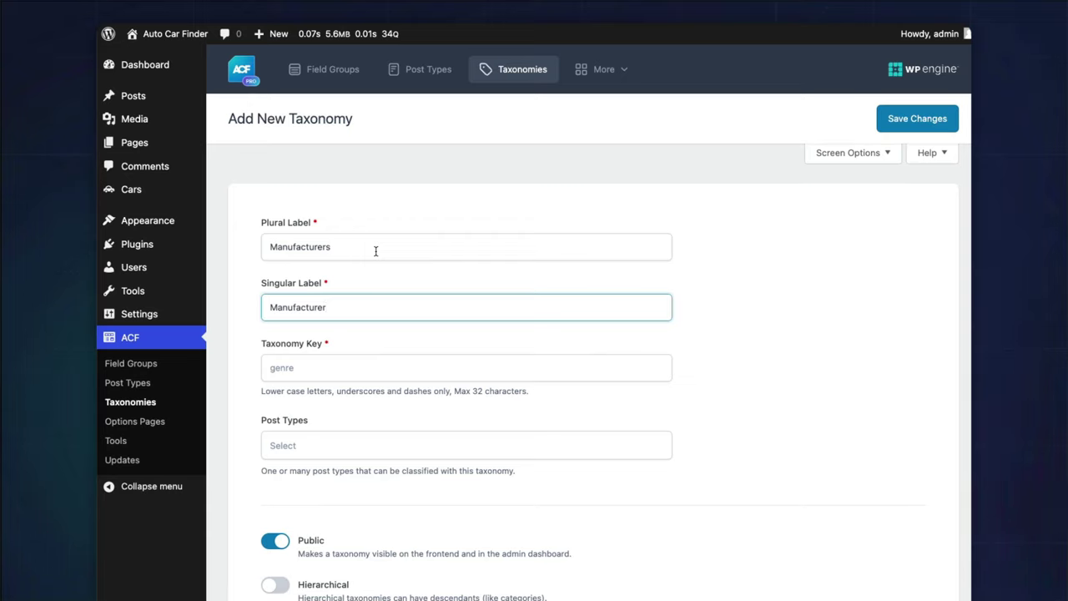
key(Tab)
key(Tab)
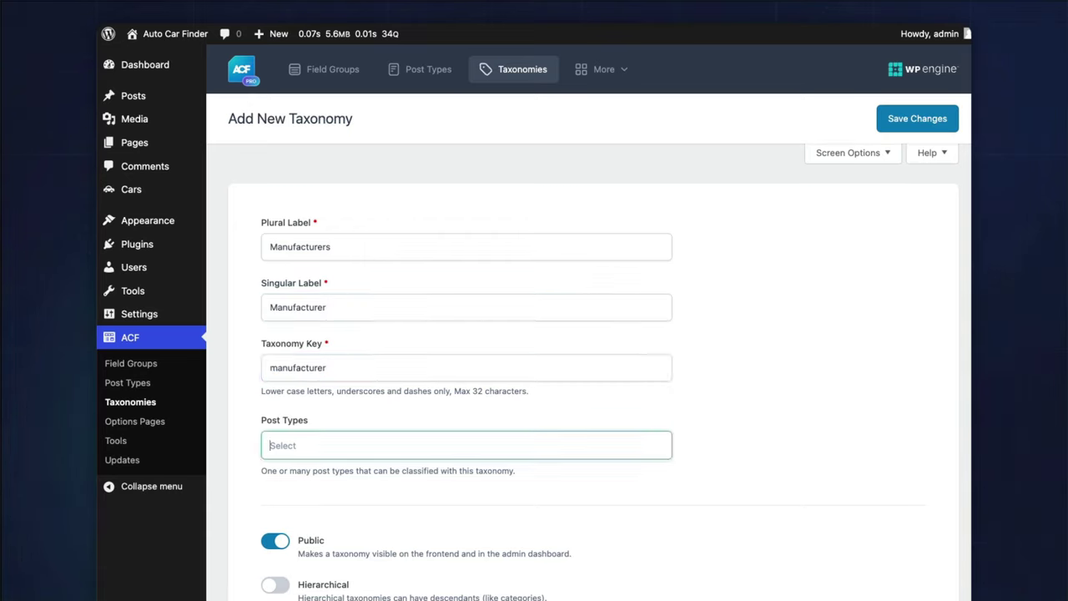
click(347, 444)
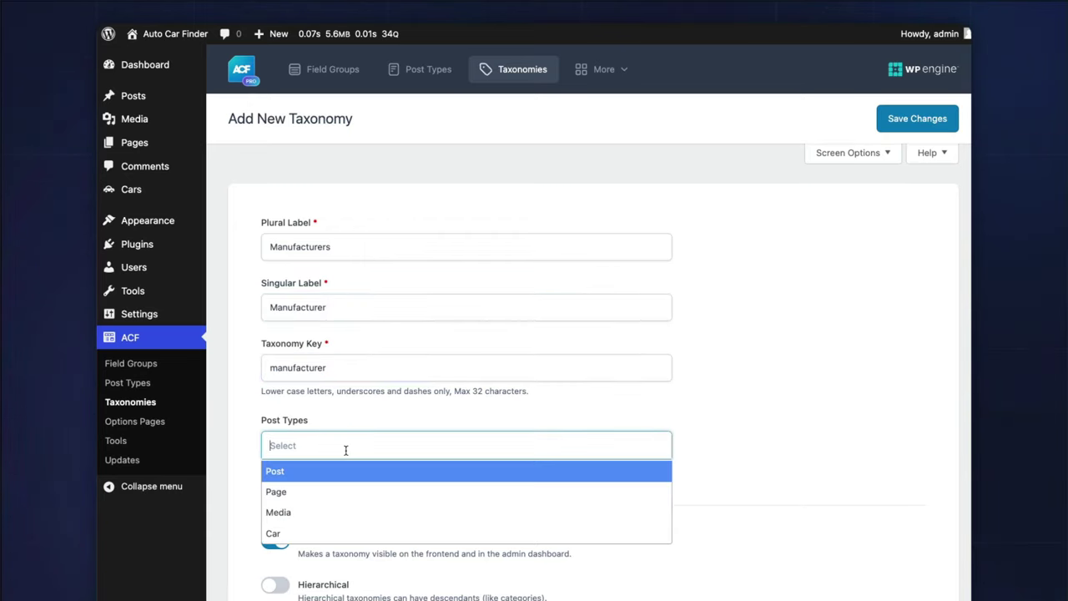
click(306, 534)
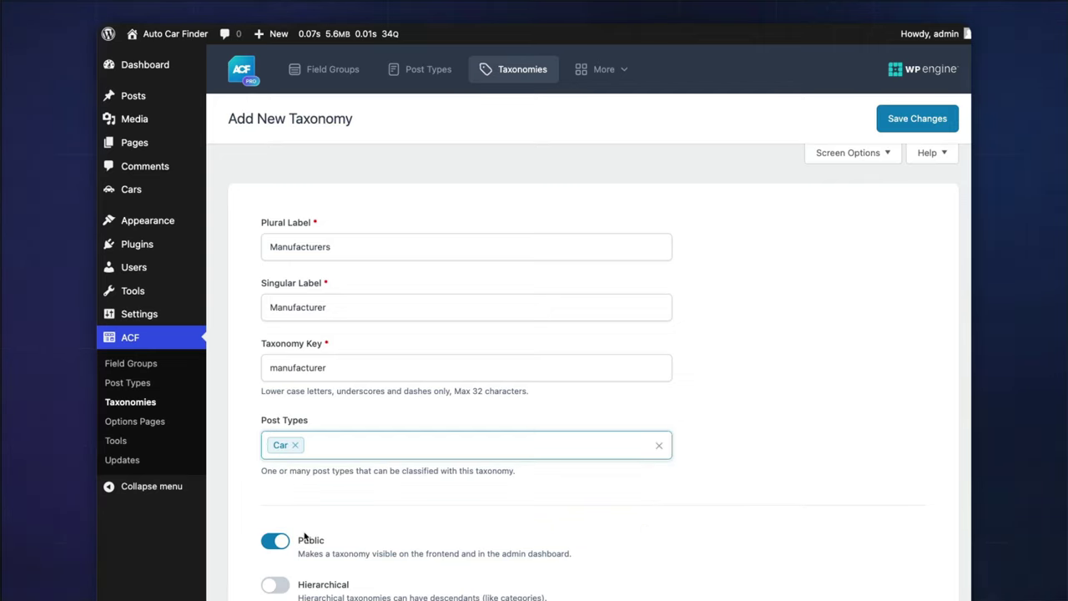
Turn on Hierarchical for the Manufacturers taxonomy and save it.
scroll(305, 536, down, 5)
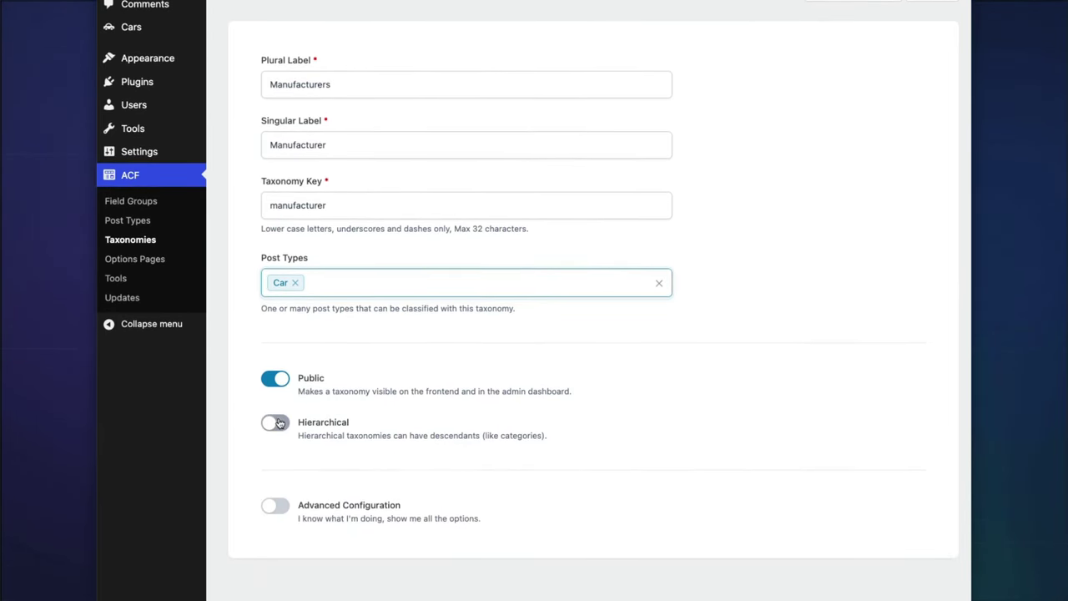
click(279, 424)
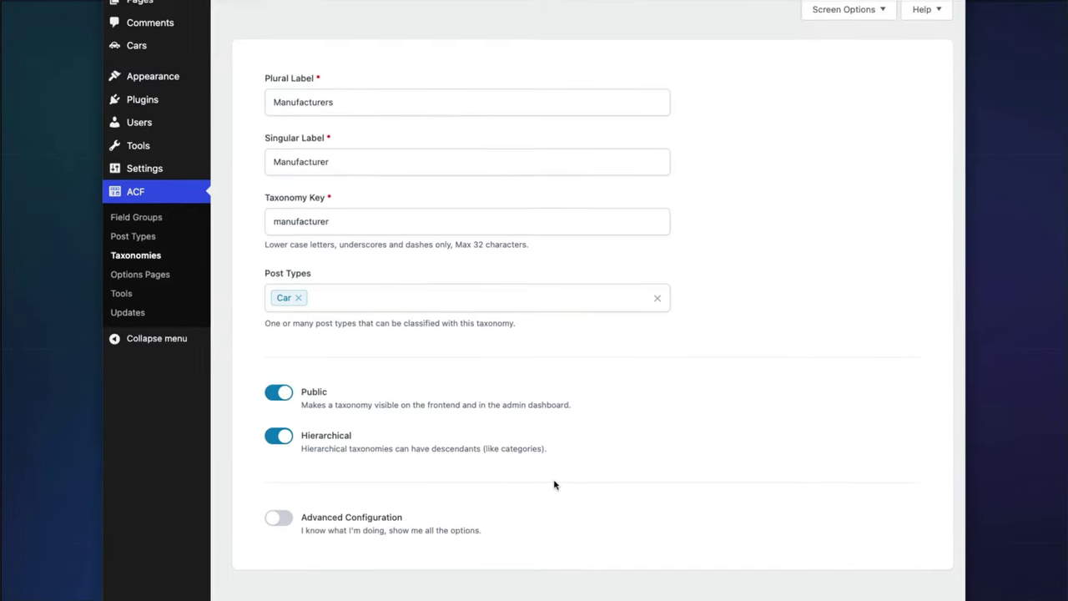
click(910, 57)
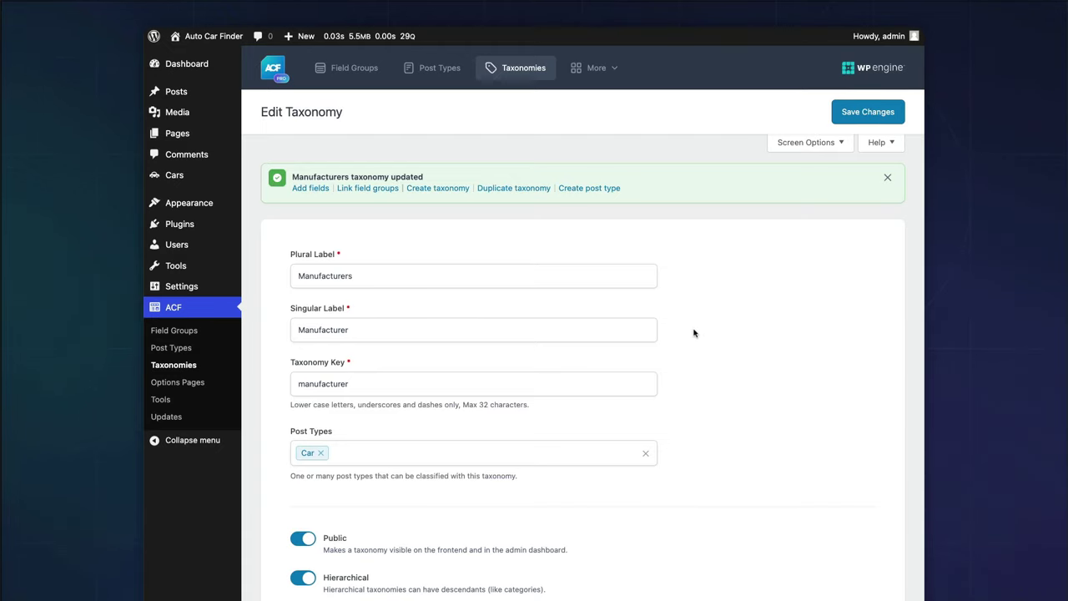
Create a Makes / Make taxonomy with key make for the Car post type and save it.
click(433, 192)
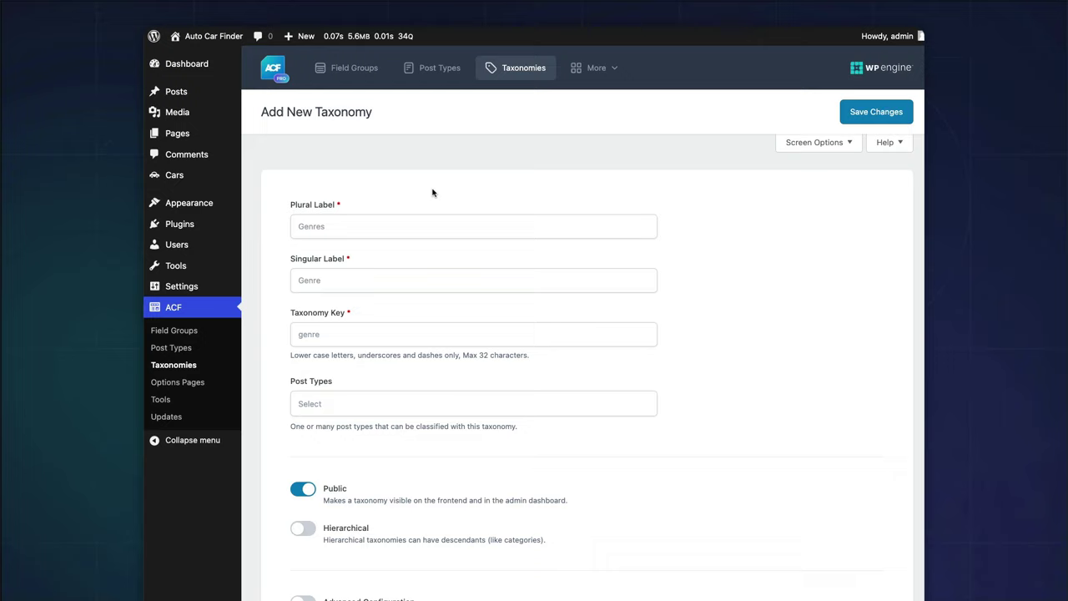
click(387, 228)
text(Makes)
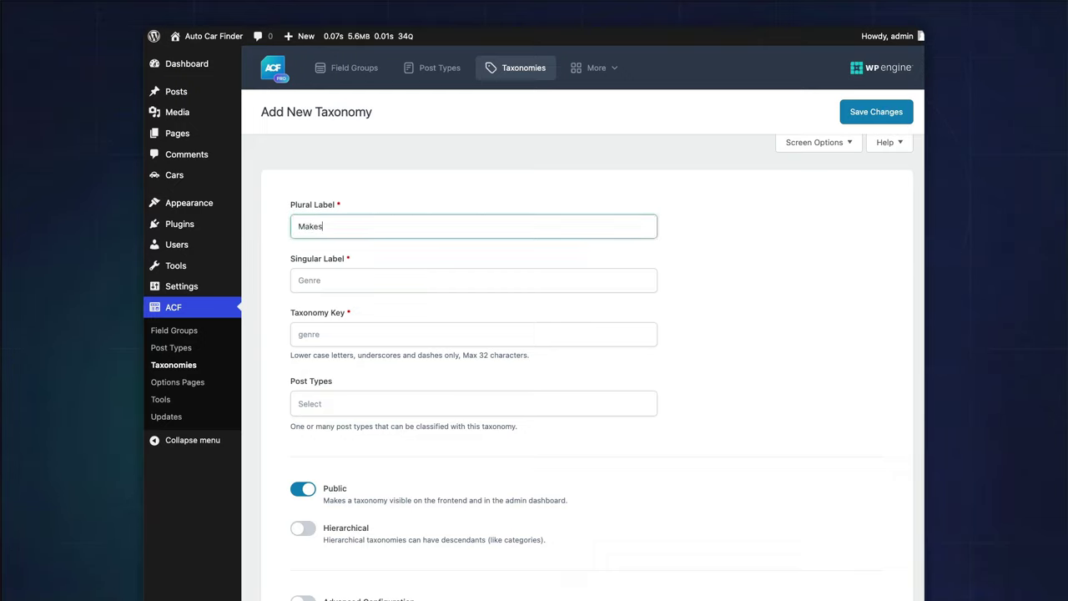
key(Tab)
text(Make)
key(Tab)
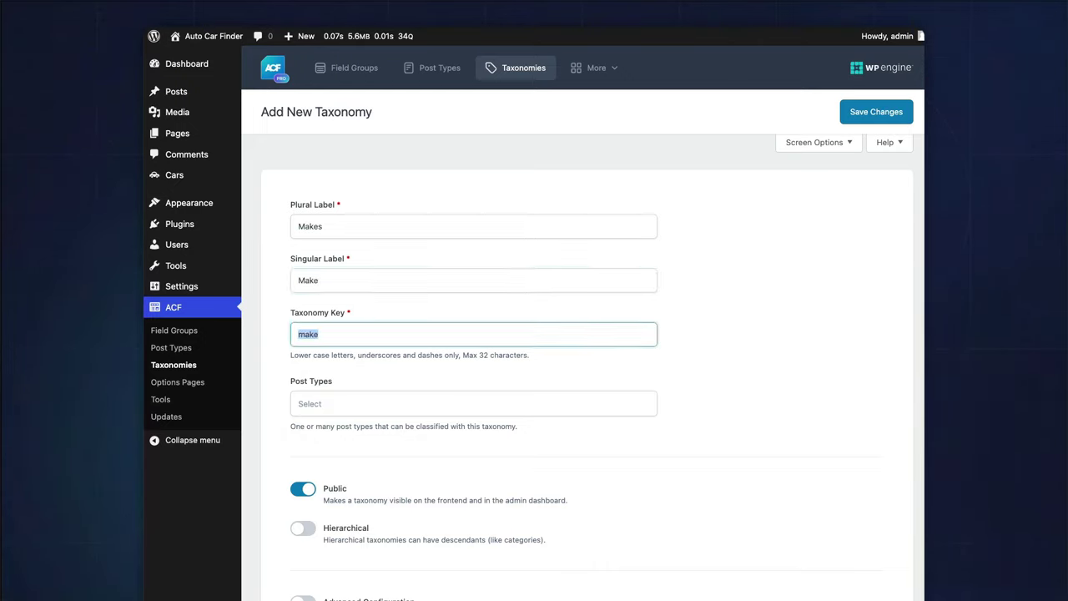
key(Tab)
text(c)
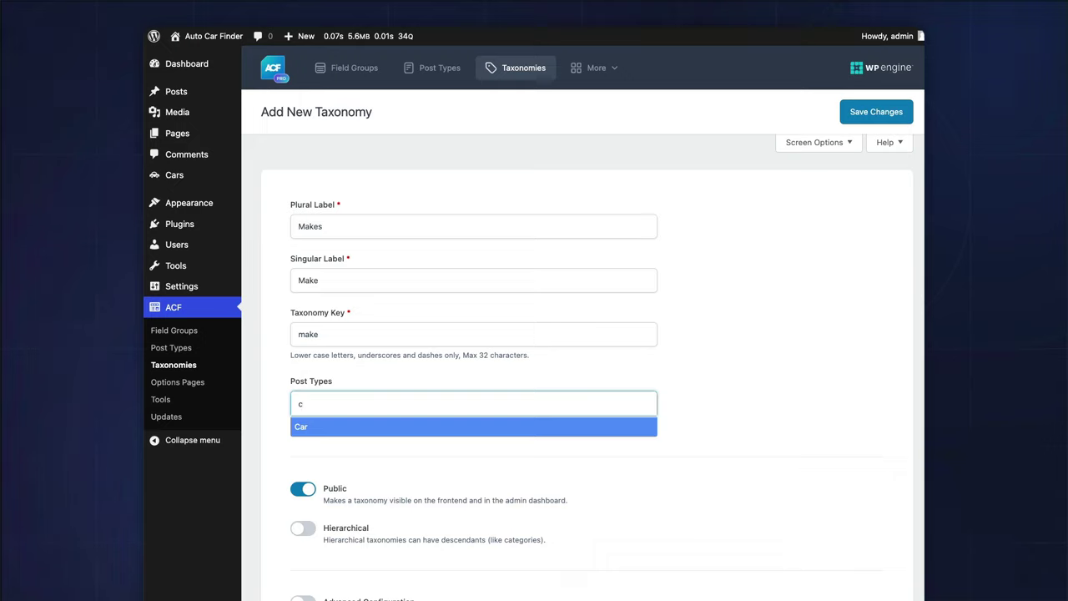
key(Return)
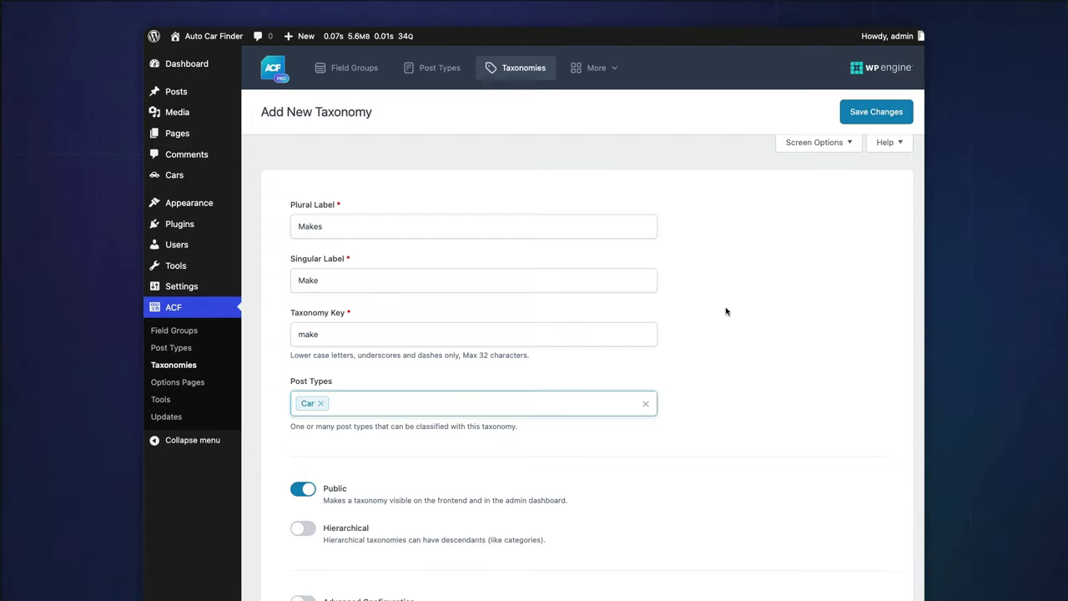
click(857, 120)
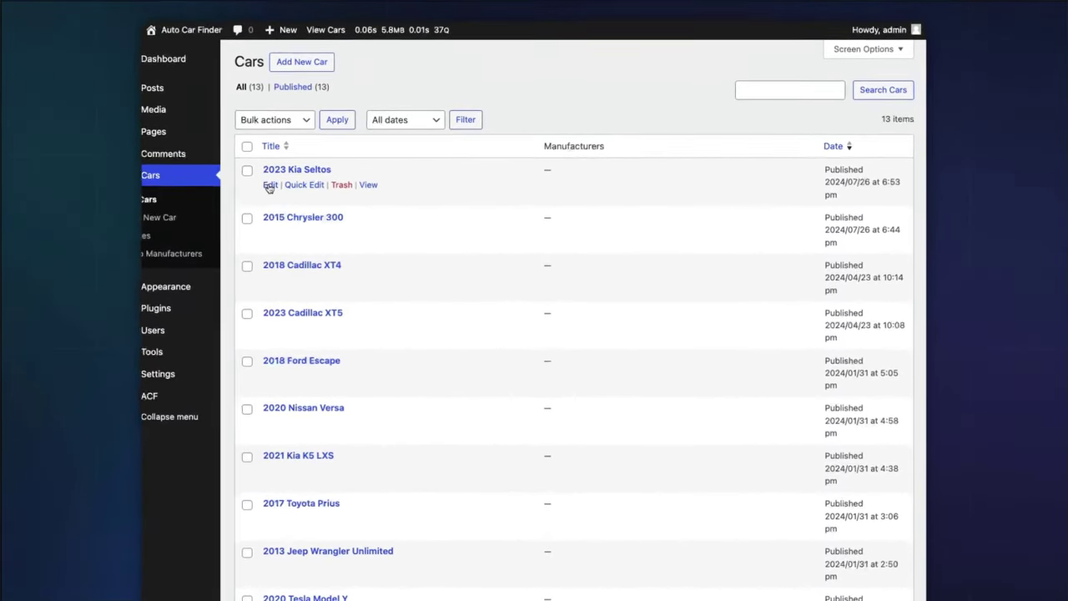
In the 2023 Kia Seltos, add manufacturer Kia and child manufacturer Seltos under Kia.
click(284, 198)
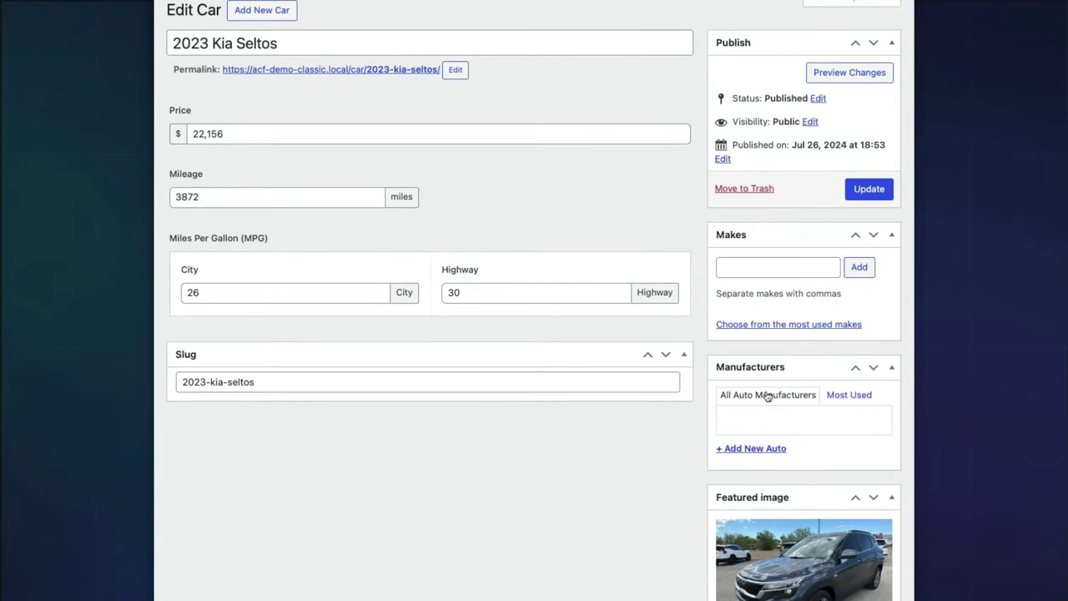
click(754, 452)
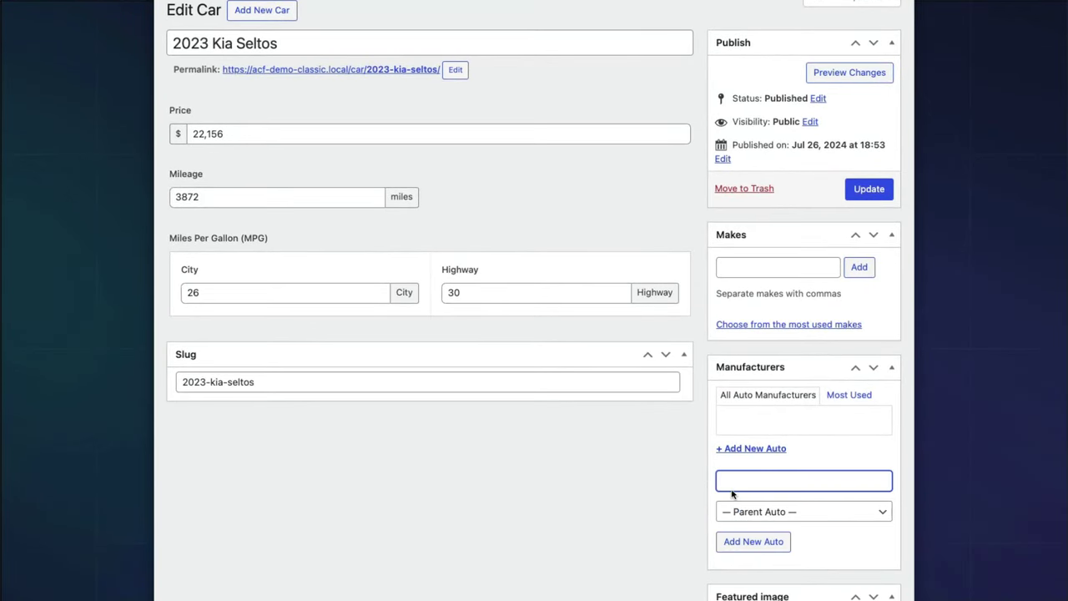
text(Kia)
click(743, 541)
click(756, 512)
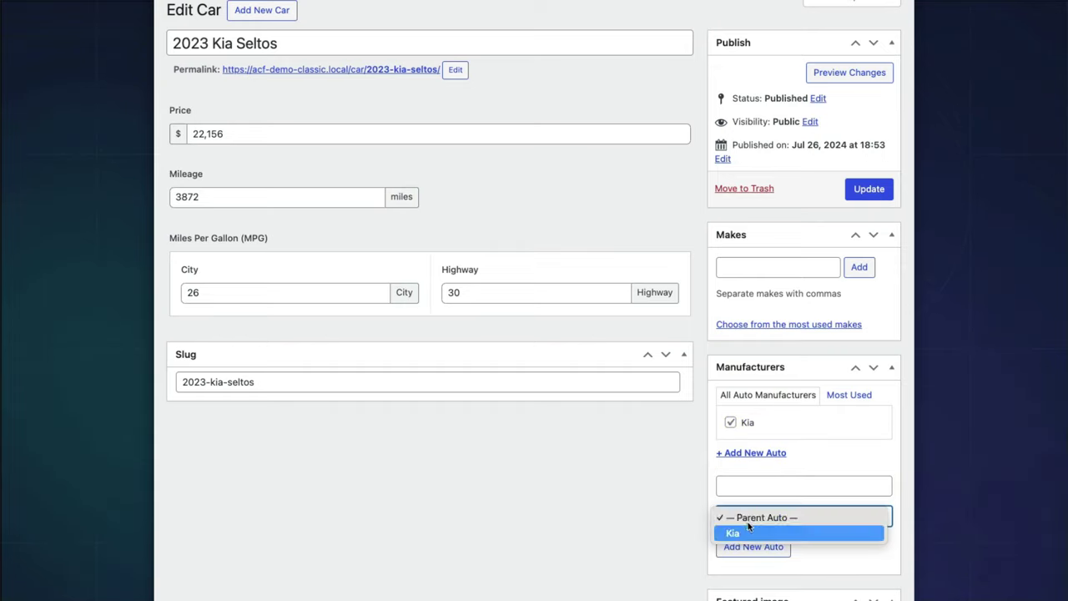
click(748, 531)
click(770, 486)
text(Seltos)
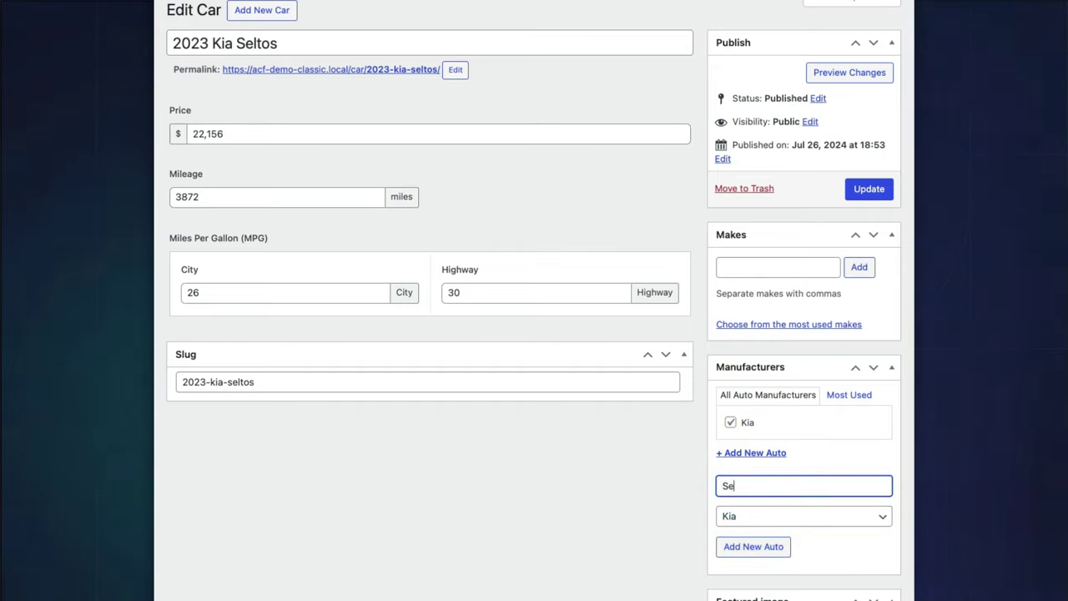
click(748, 545)
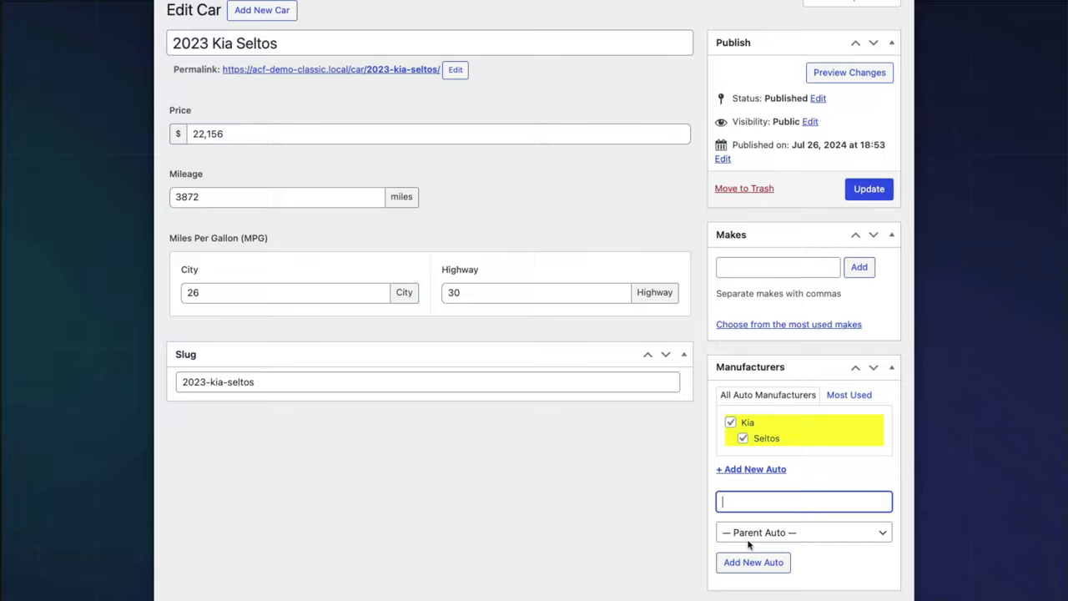
Attach the make SUV to the car and update it.
click(777, 265)
text(SUV)
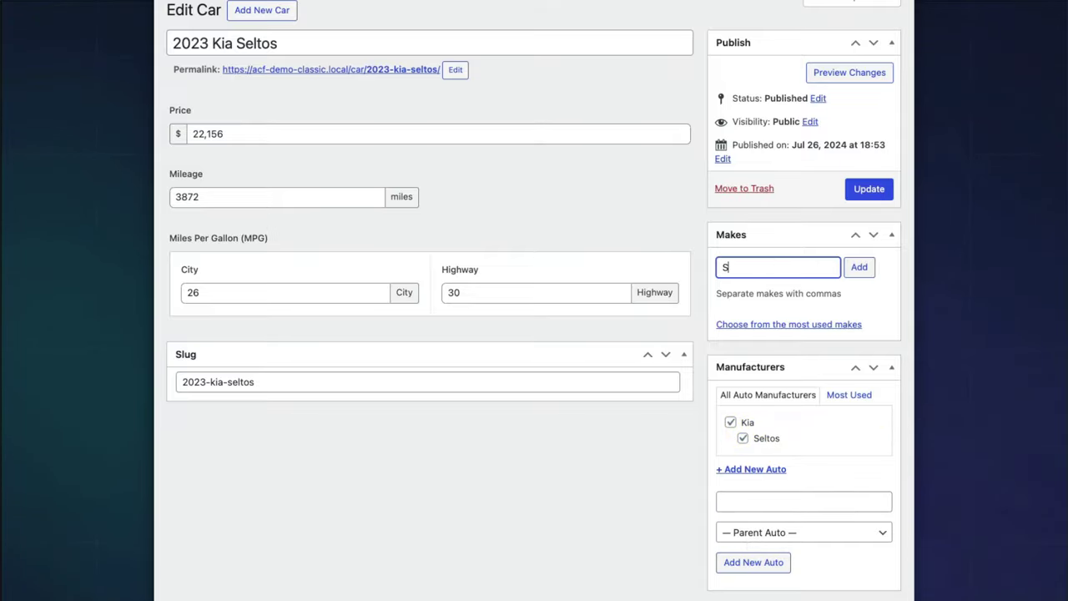
click(853, 267)
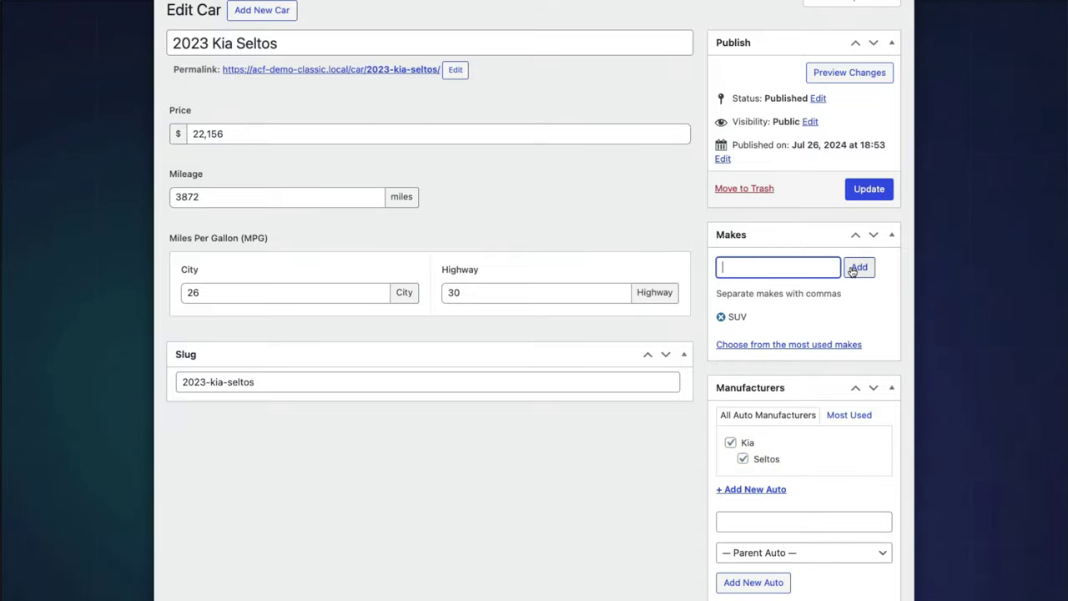
click(873, 213)
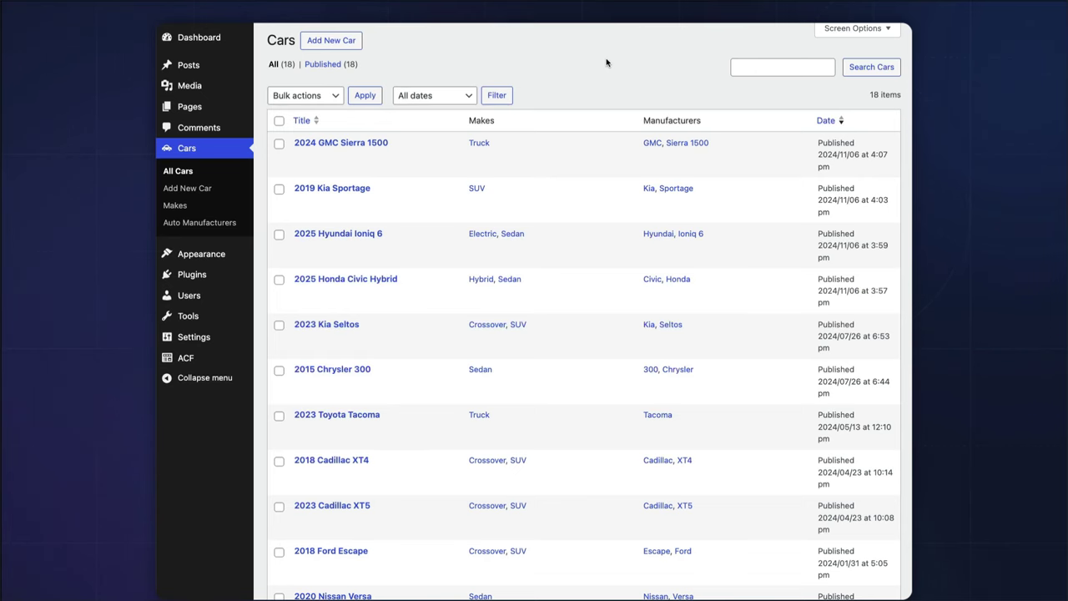
Review the Makes and Manufacturers columns, then view the 2024 GMC Sierra 1500 on the live site.
scroll(605, 62, down, 5)
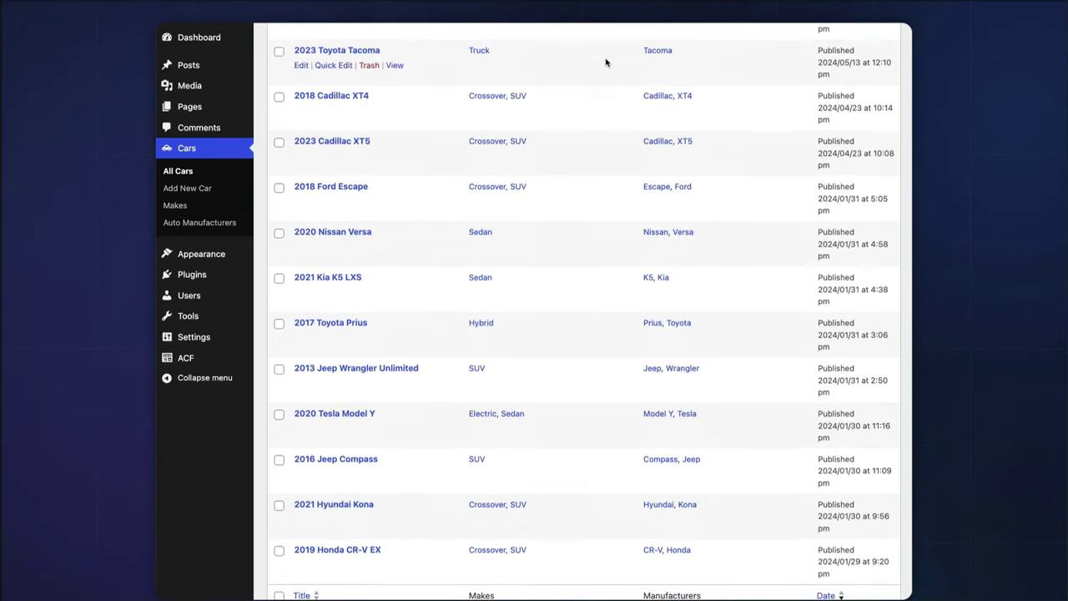
scroll(606, 62, down, 1)
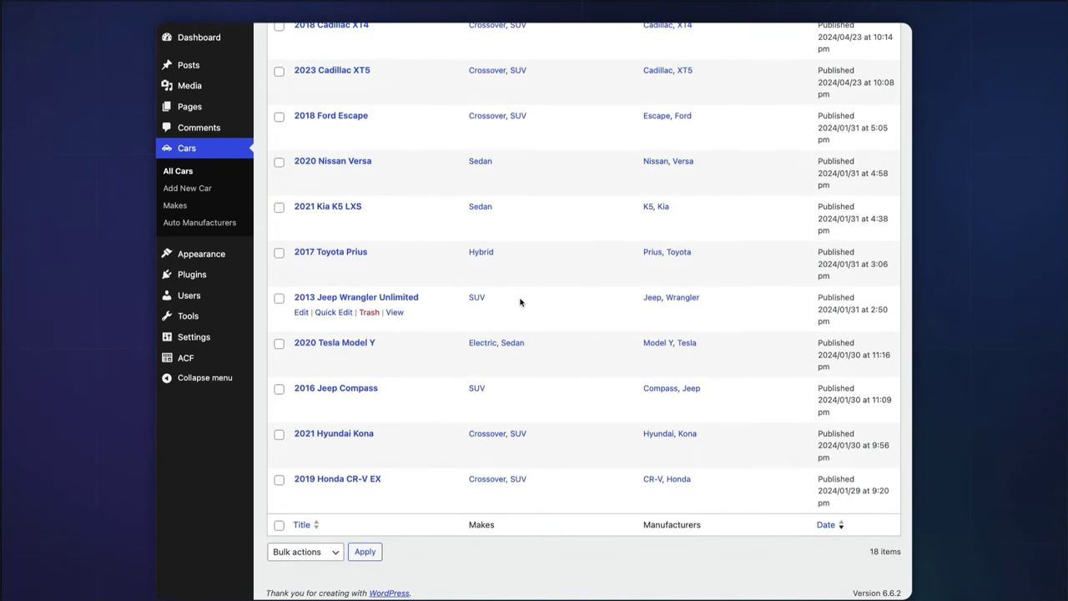
scroll(519, 302, up, 6)
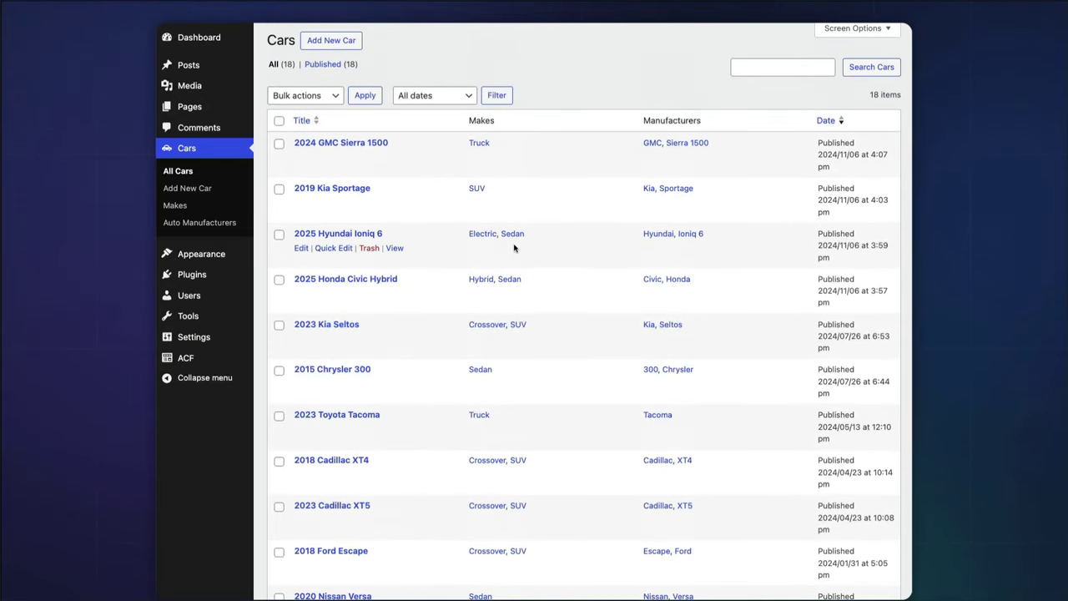
click(394, 158)
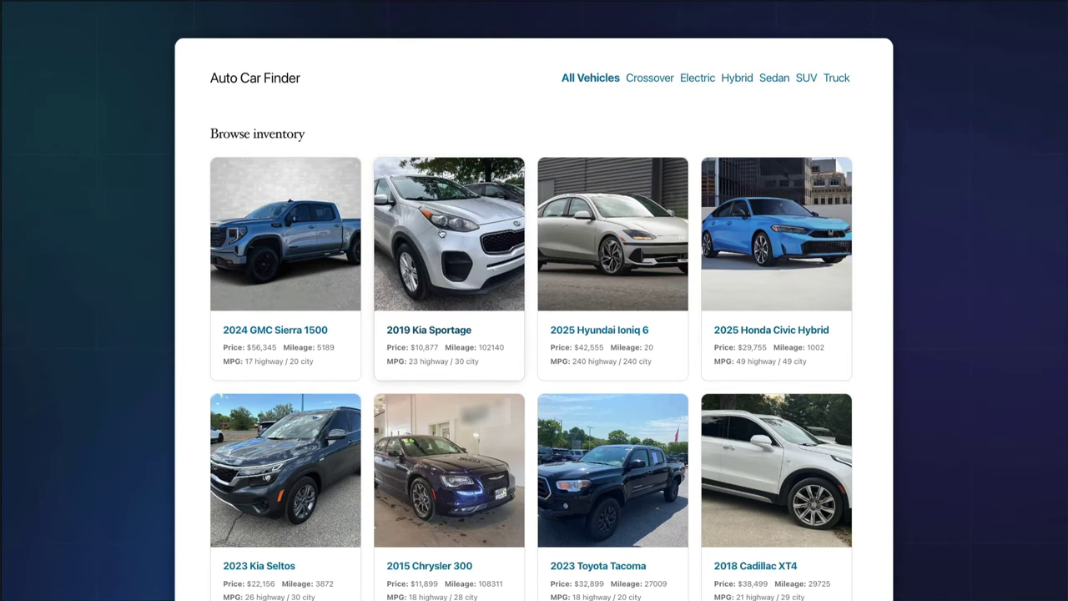
click(729, 81)
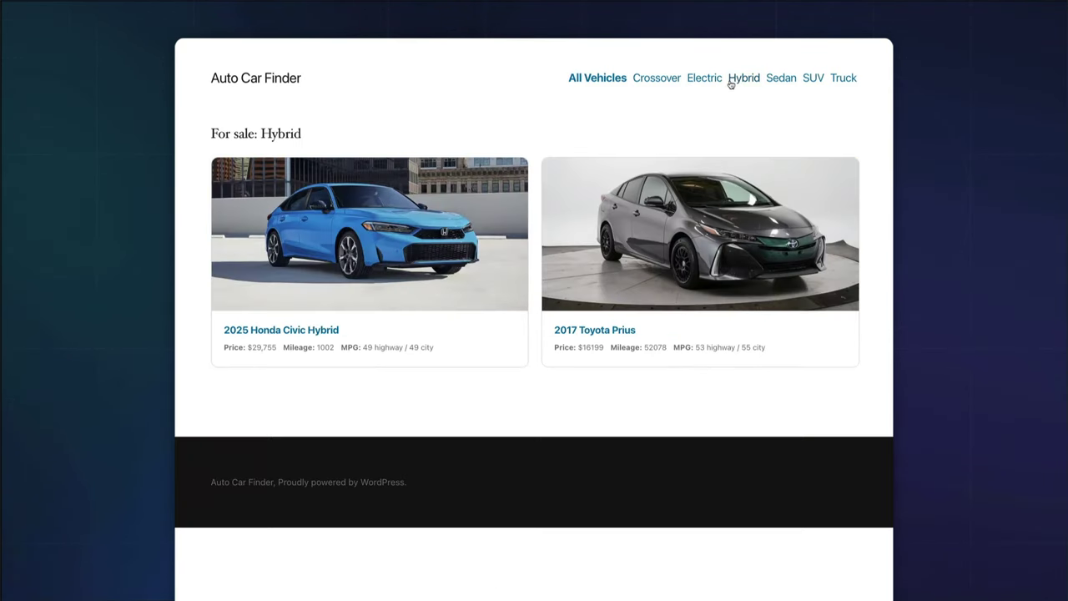
click(808, 83)
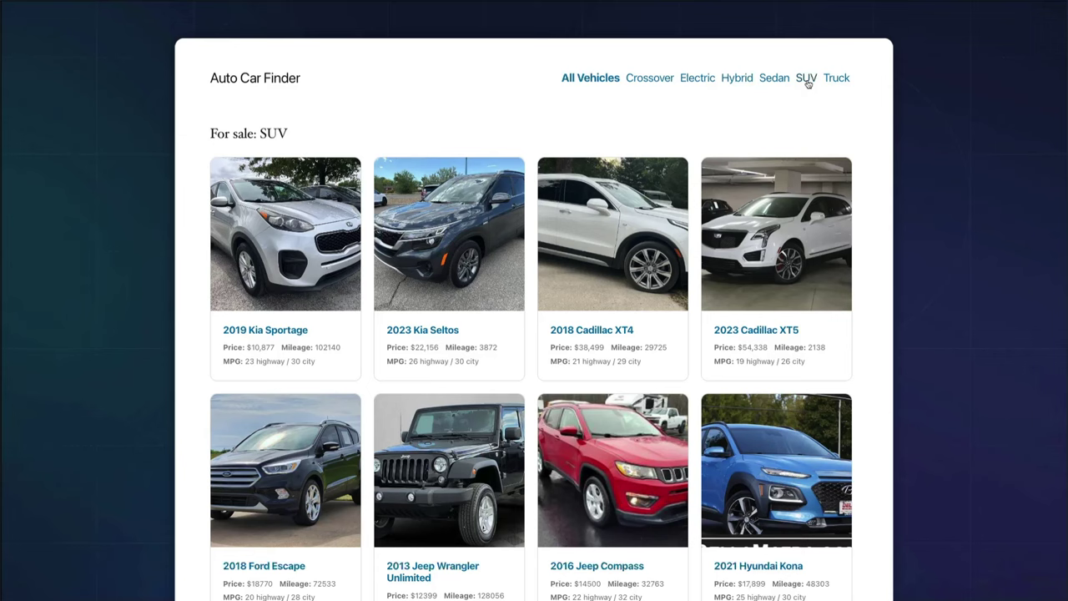
click(463, 250)
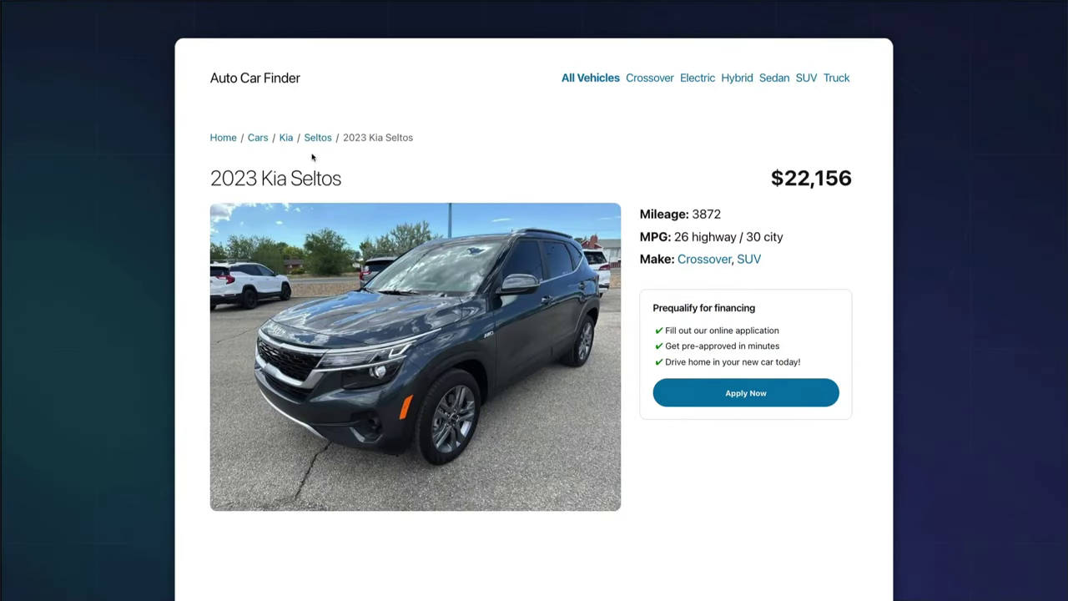
click(286, 142)
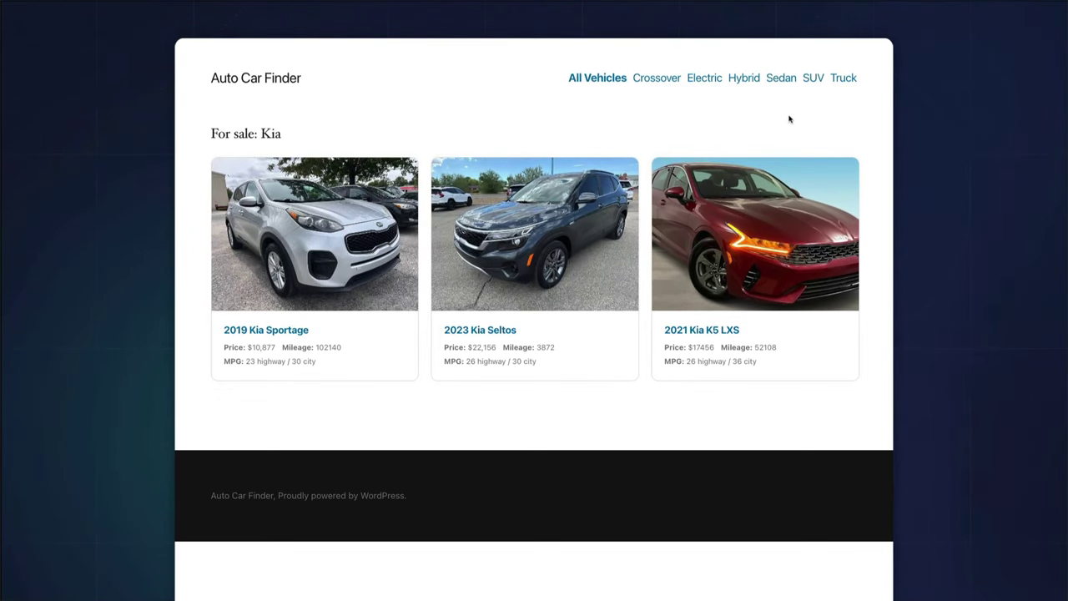
click(649, 79)
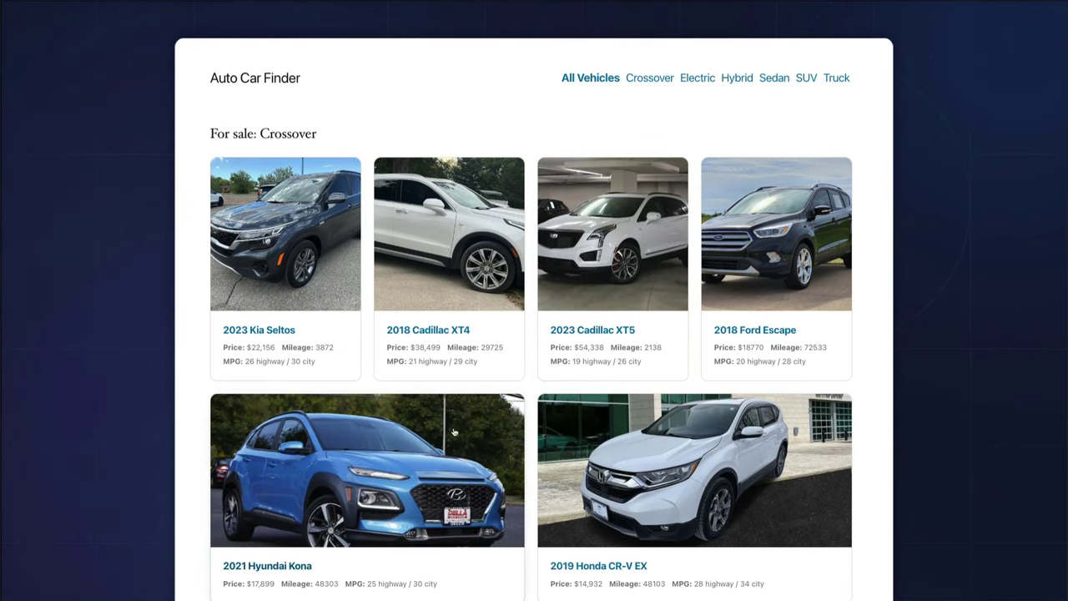
click(581, 257)
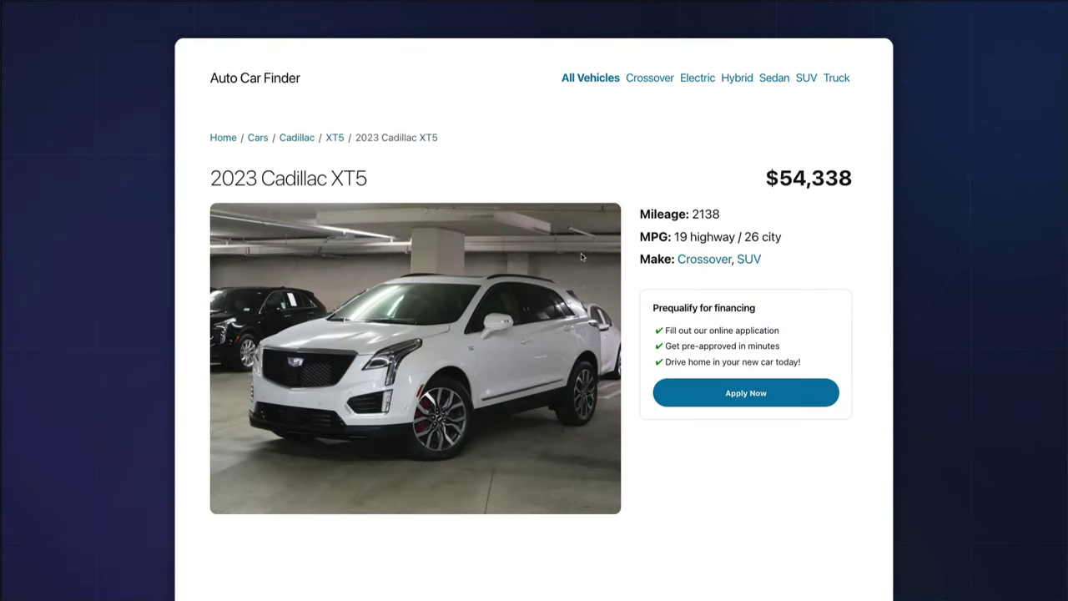
click(748, 260)
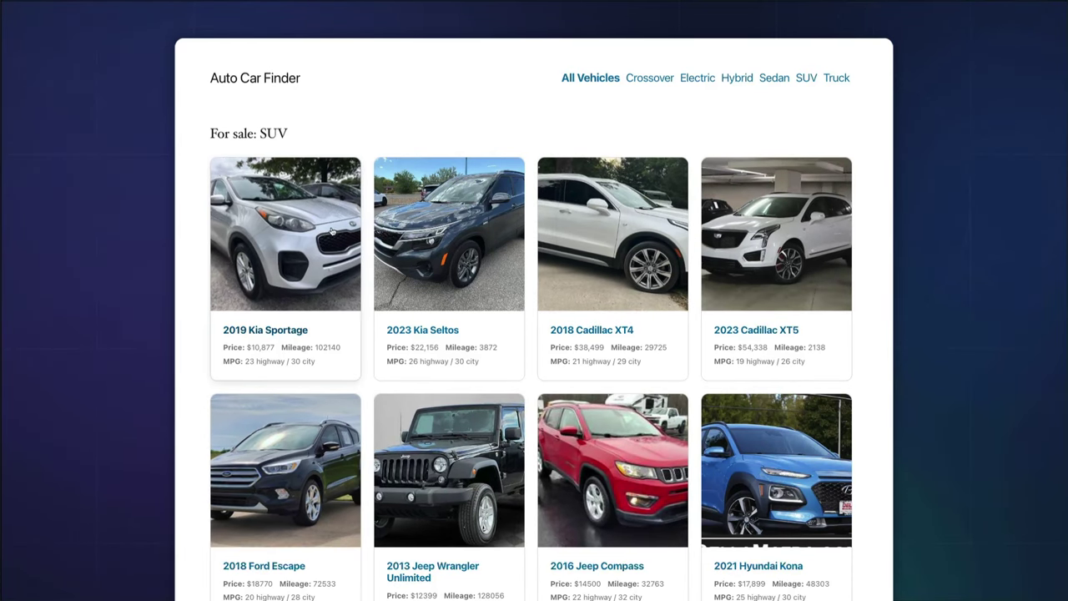
click(407, 414)
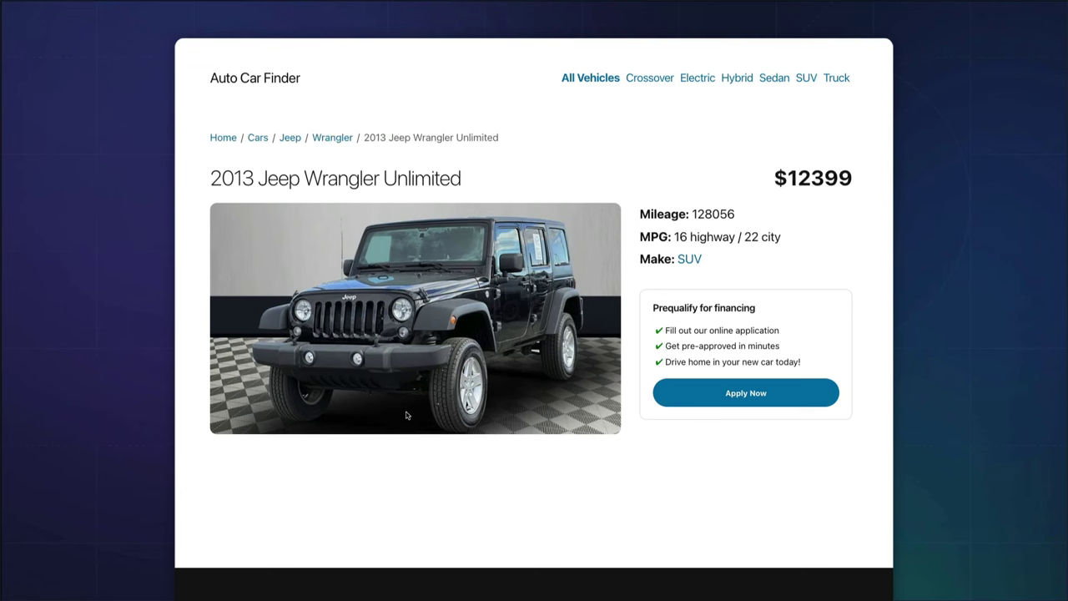
click(257, 139)
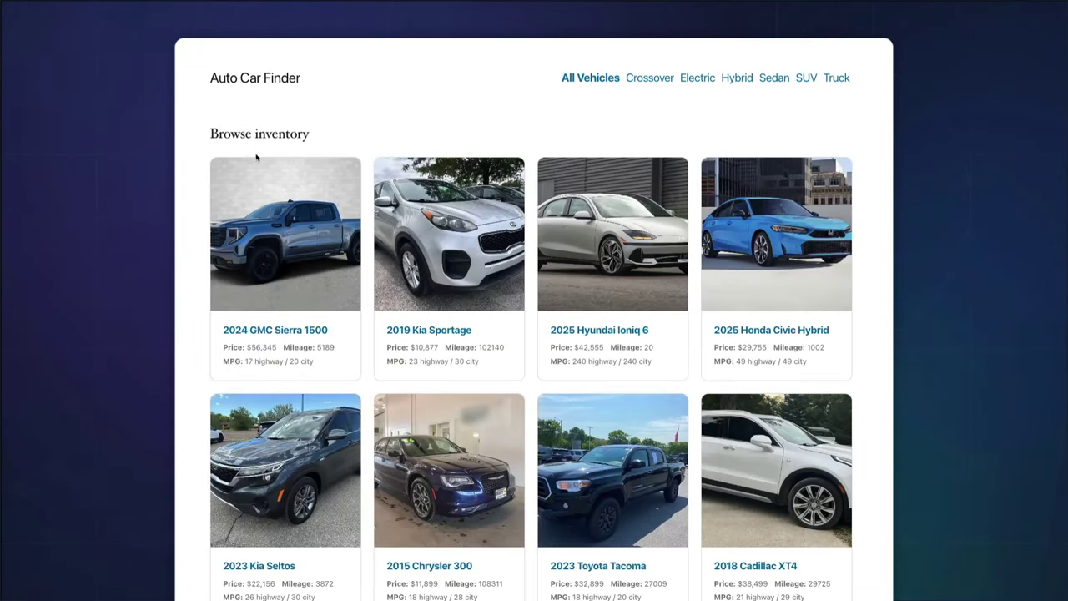